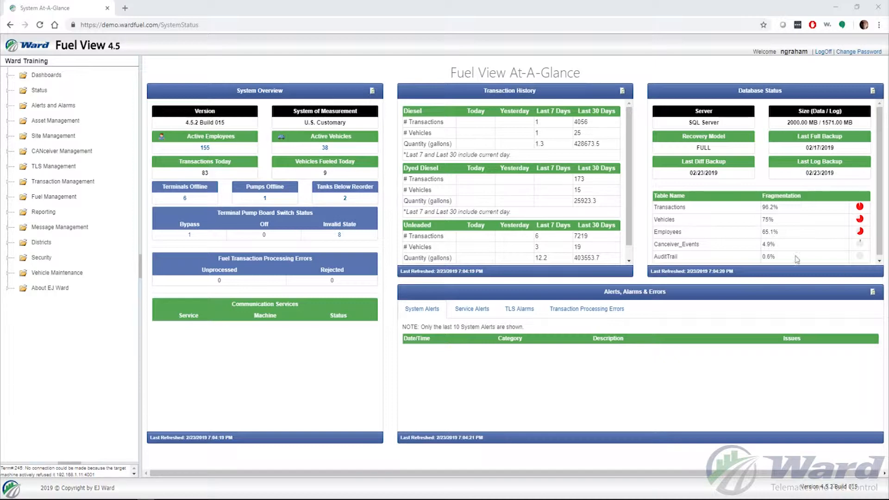
Step: Start a new pump record from the Pumps list in Site Management
left_click(42, 139)
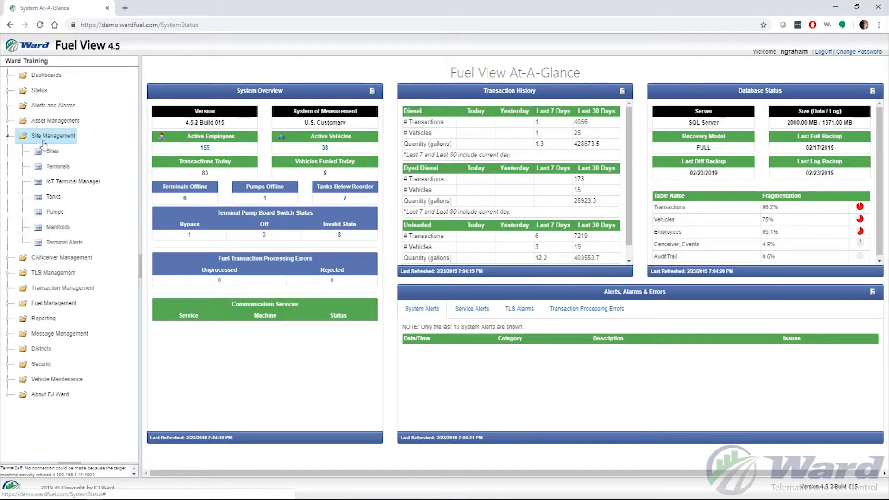
left_click(54, 214)
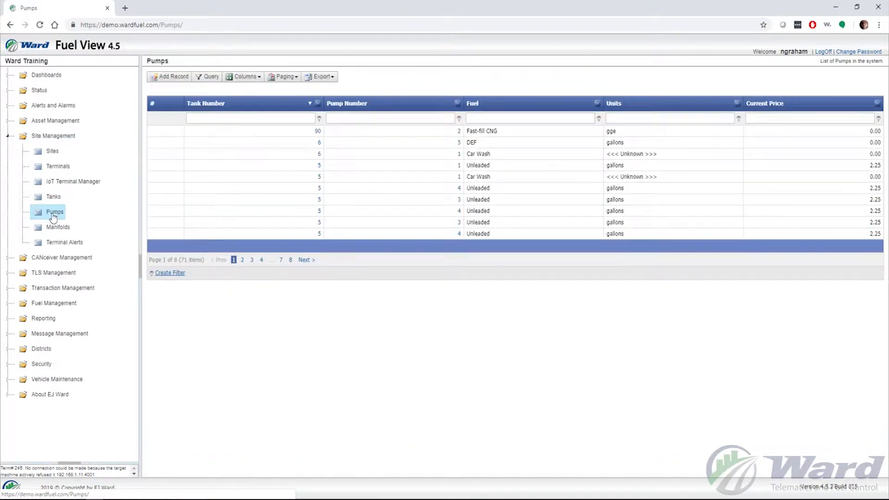
left_click(174, 79)
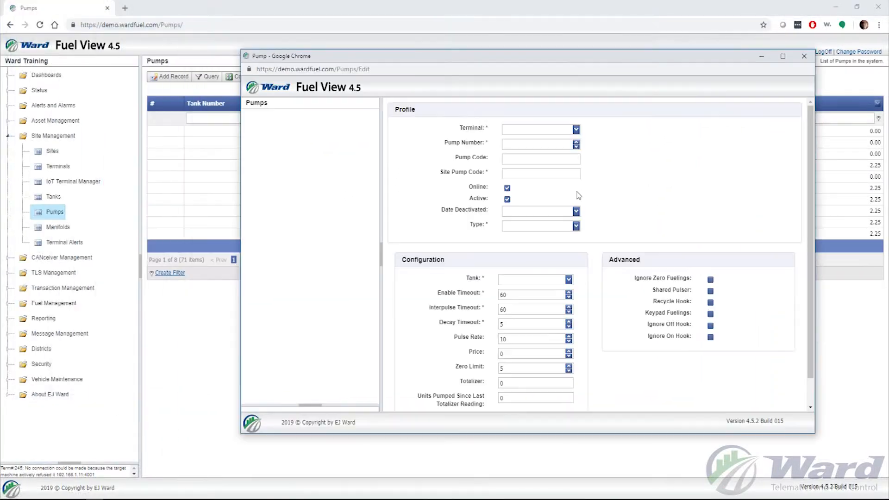
Step: Assign the new pump to terminal 1 (IoTTraining) at the Test Department site, accepting the suggested pump number
left_click(576, 130)
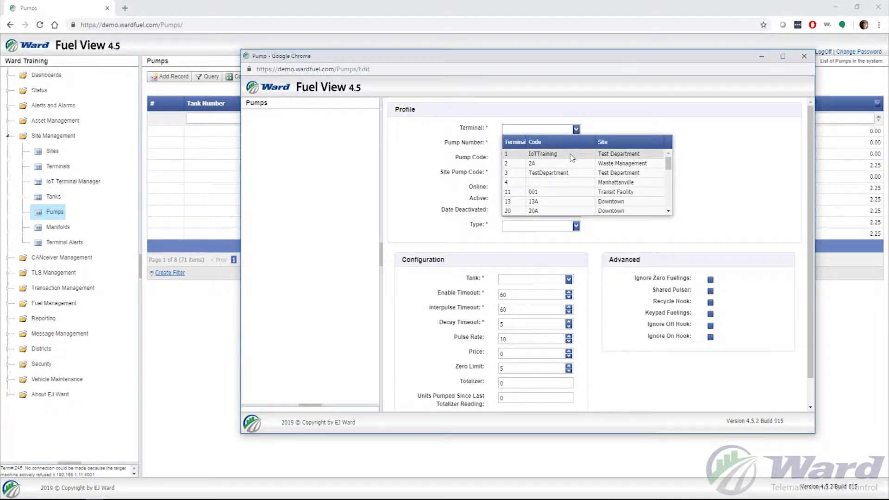
left_click(571, 157)
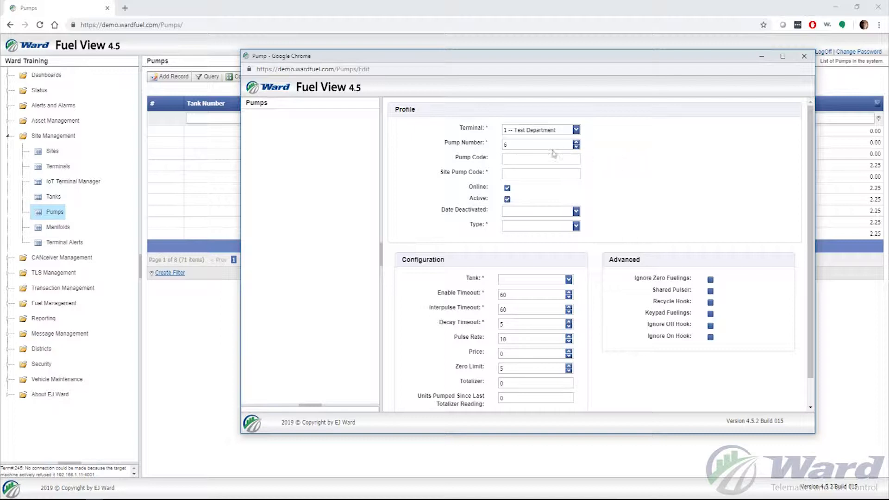
mouse_move(523, 145)
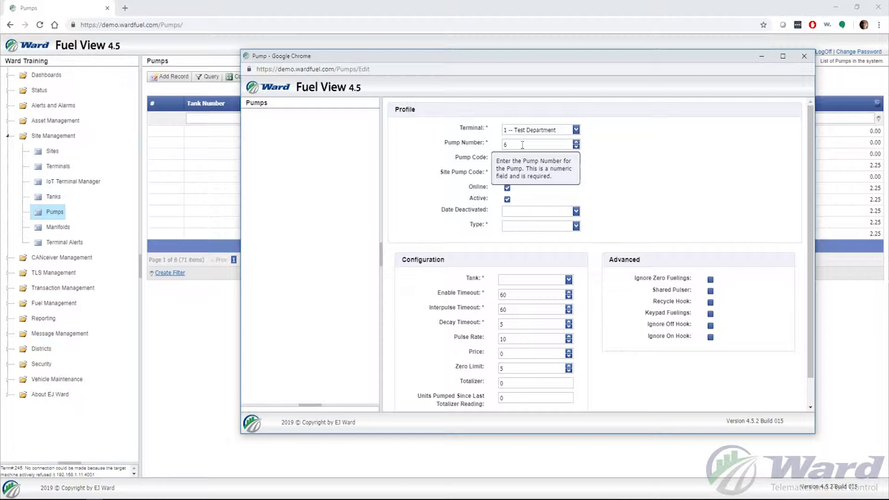
left_click(545, 144)
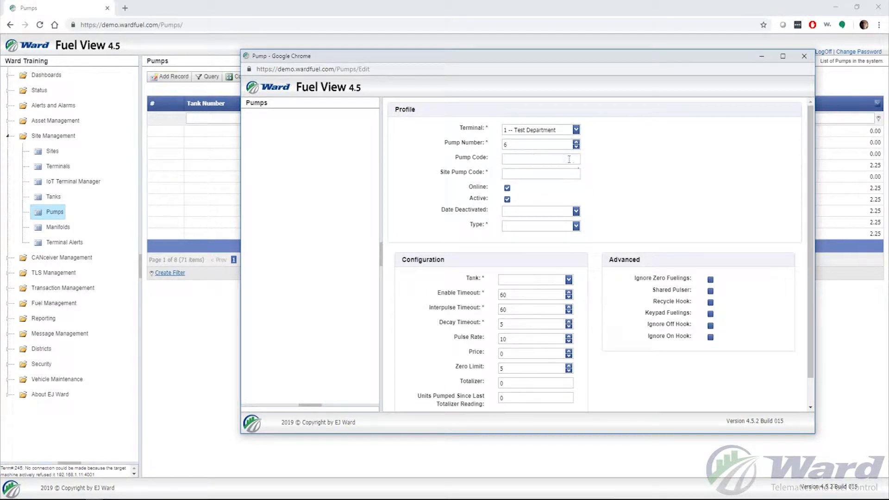
Step: Set the pump code to P6 UNL and the site pump code to TEST6
mouse_move(557, 160)
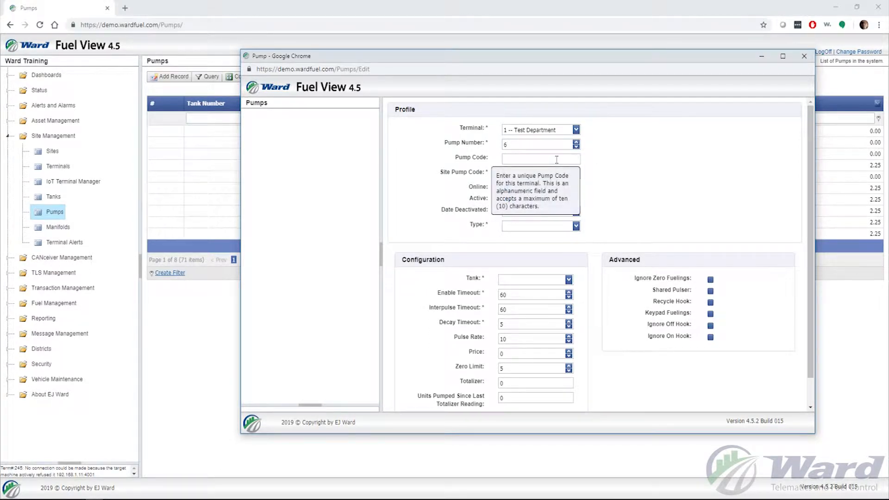
left_click(554, 159)
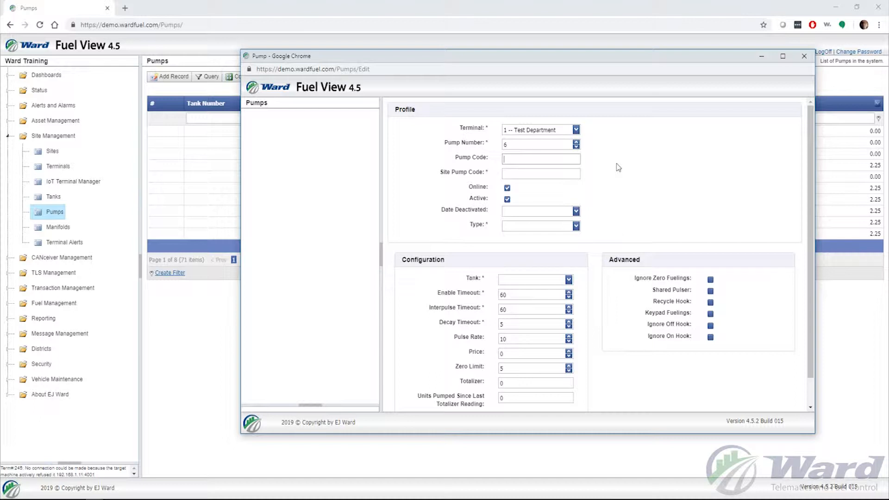
type("P6 UNL")
left_click(624, 158)
left_click(547, 175)
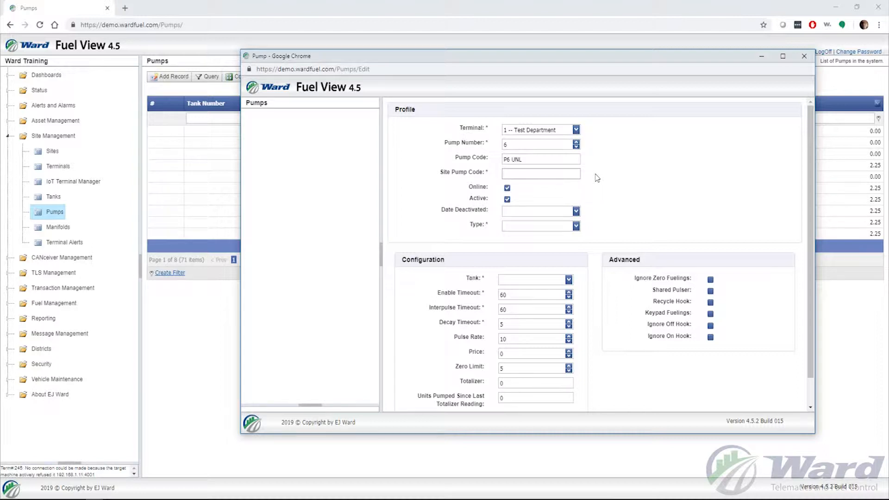
type("TEST6")
Step: Set the pump type to Fuel and assign the Test Department's unleaded tank 5 (T5 UNL)
left_click(576, 227)
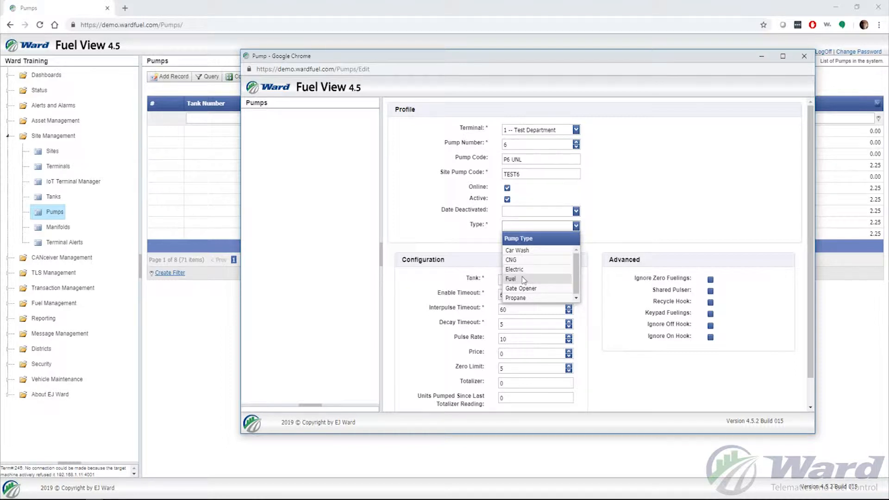
left_click(526, 280)
left_click(611, 228)
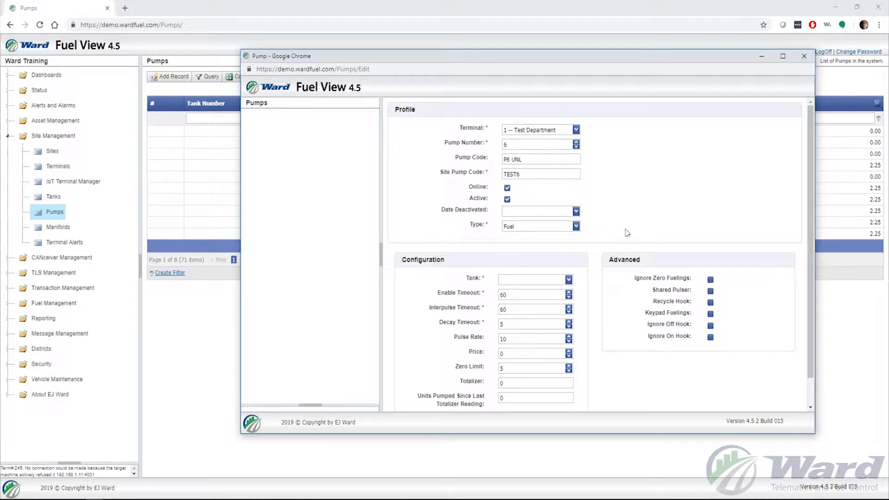
scroll(619, 229, "down", 1)
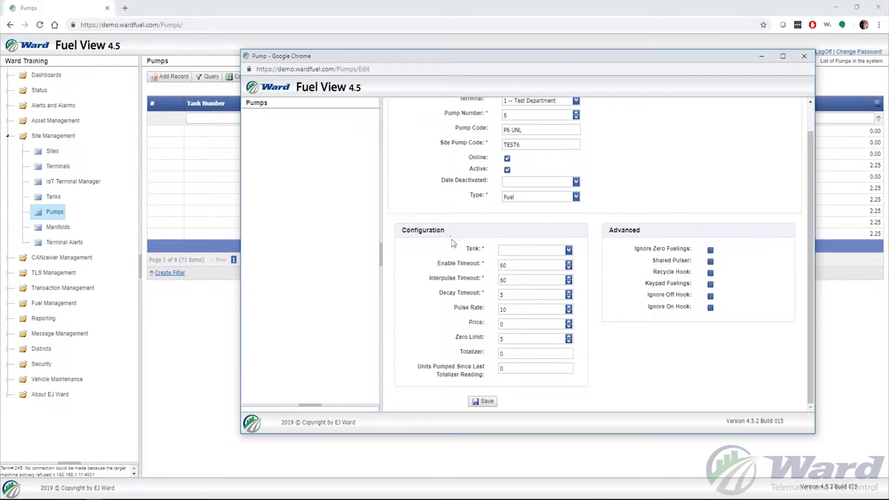
left_click(568, 250)
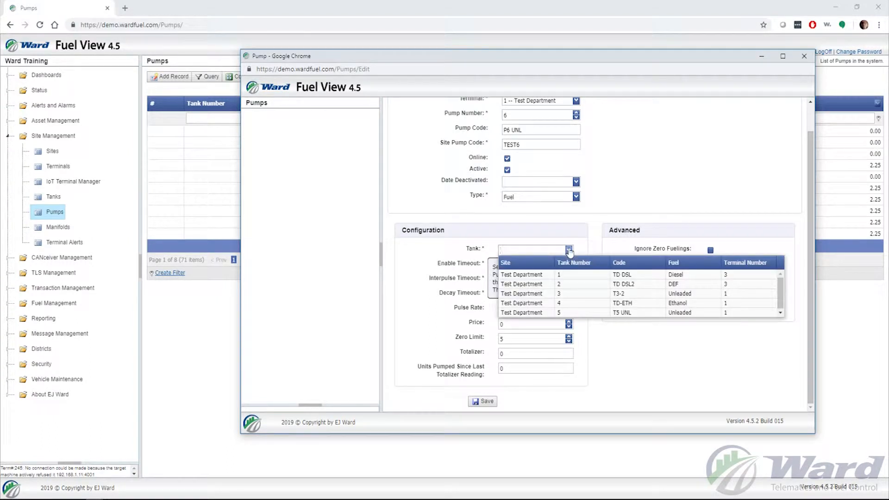
left_click(580, 314)
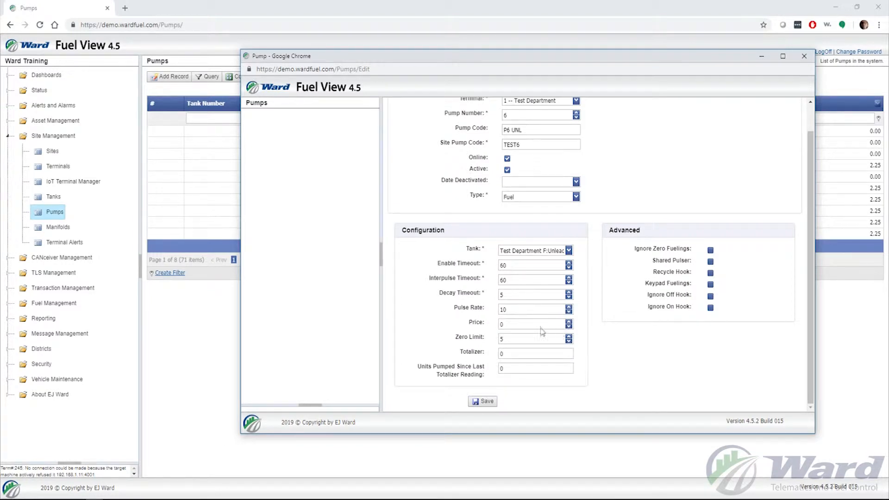
Step: Check the new pump's Price and Totalizer fields, and save and close the record
left_click(519, 325)
mouse_move(532, 355)
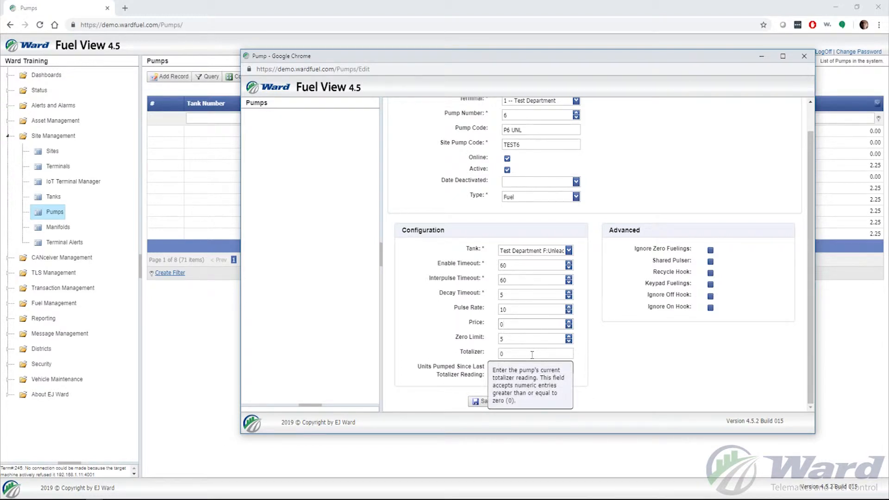
left_click(532, 355)
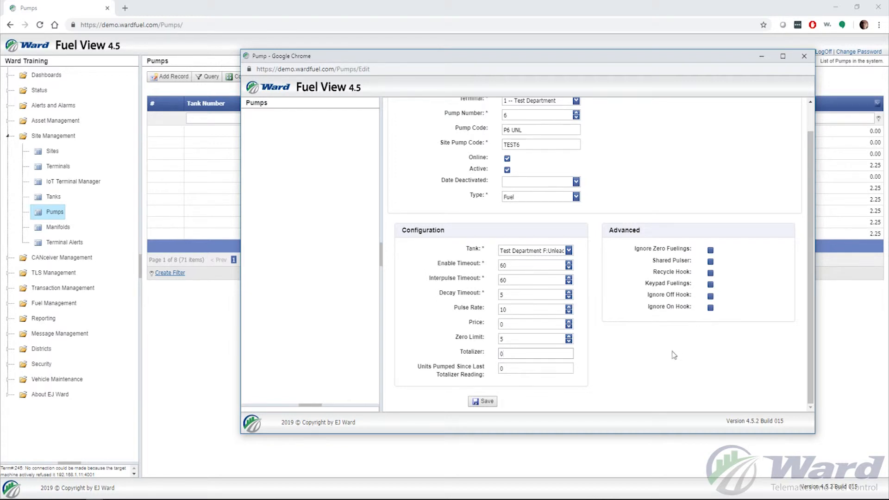
left_click(483, 403)
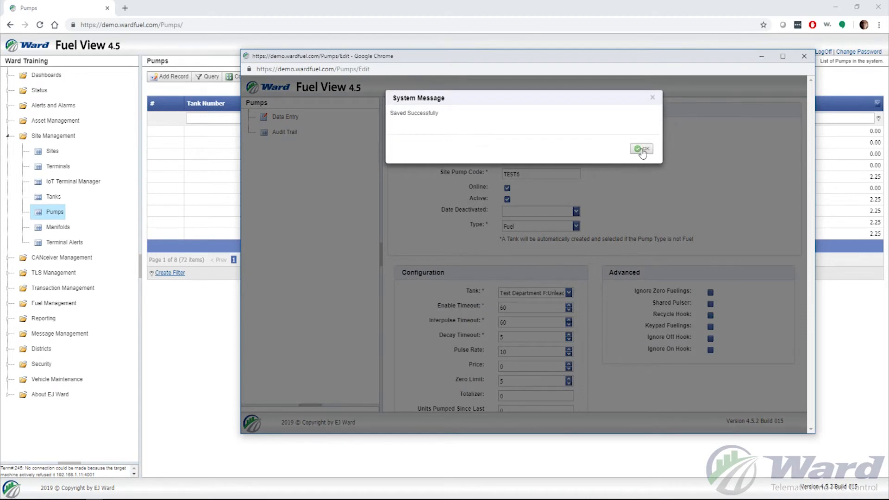
left_click(642, 150)
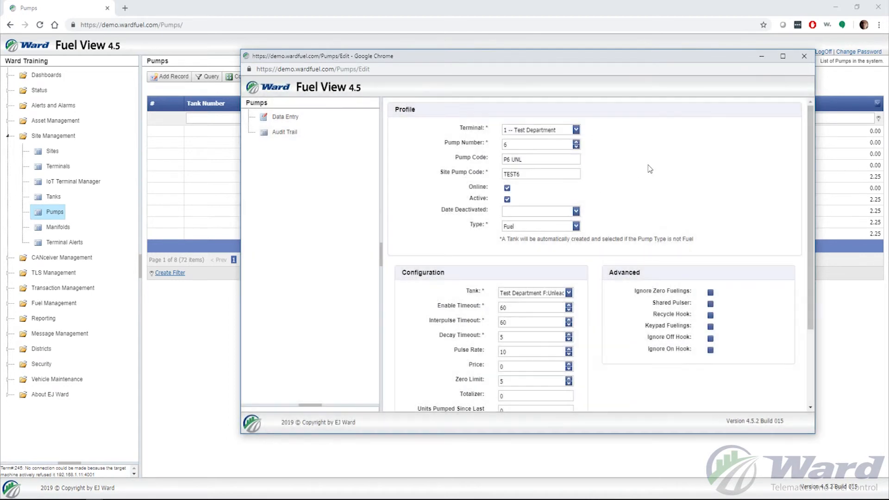
left_click(806, 61)
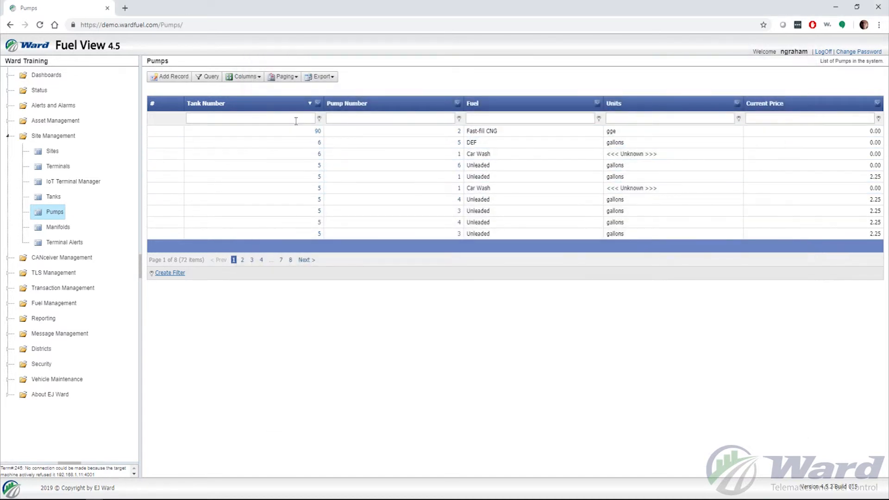
Step: Filter the pump list to pump number 6 and add the Site Name column between Tank Number and Pump Number
left_click(357, 119)
type("5")
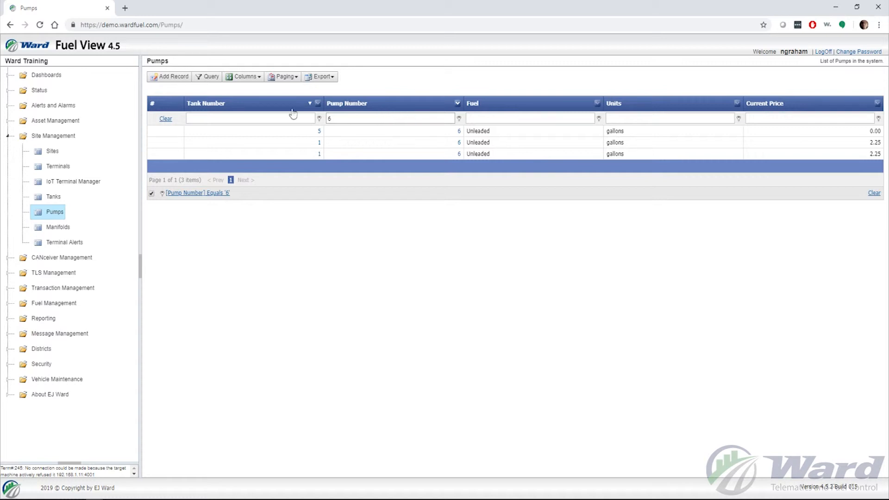
left_click(241, 77)
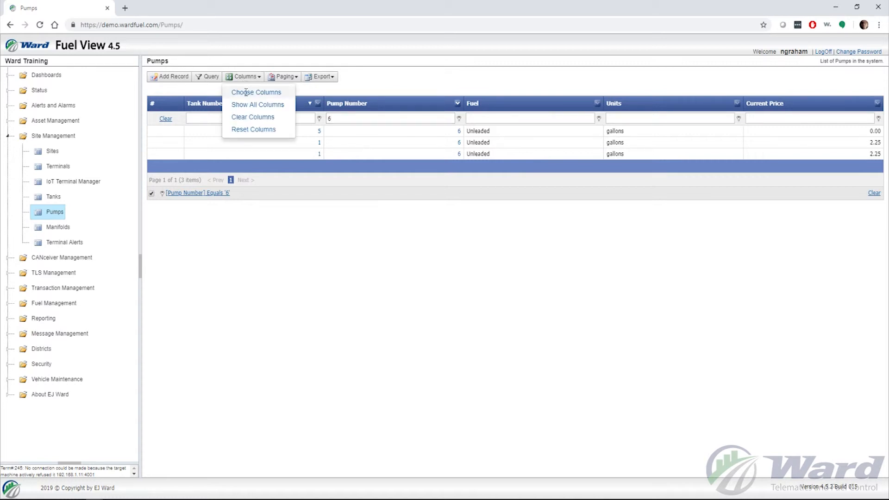
left_click(246, 92)
scroll(447, 278, "down", 4)
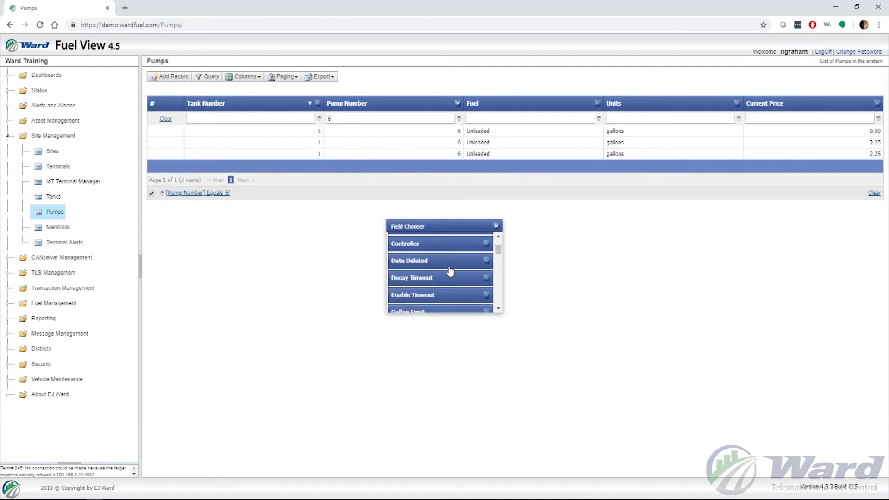
scroll(450, 271, "down", 5)
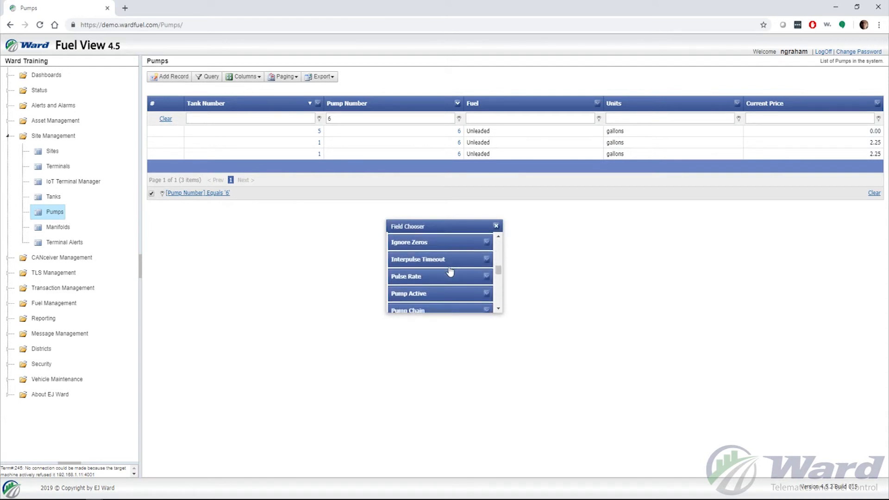
scroll(450, 271, "down", 3)
left_click_drag(421, 272, 331, 105)
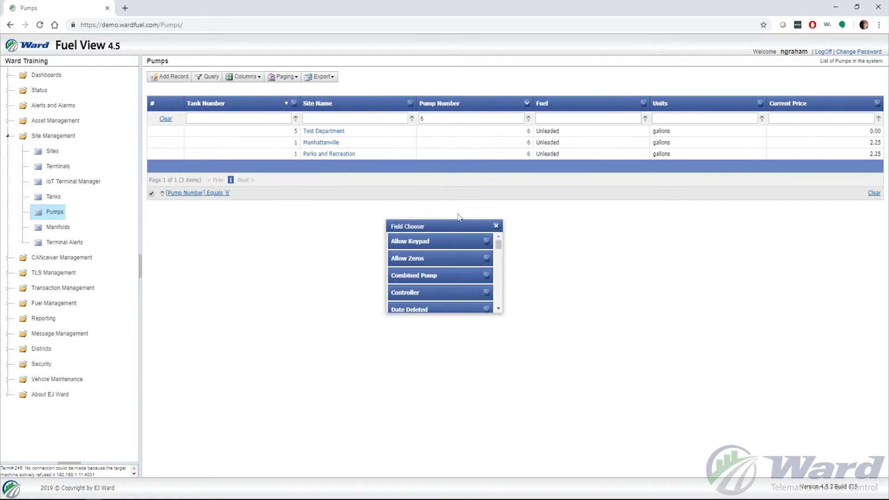
left_click(496, 227)
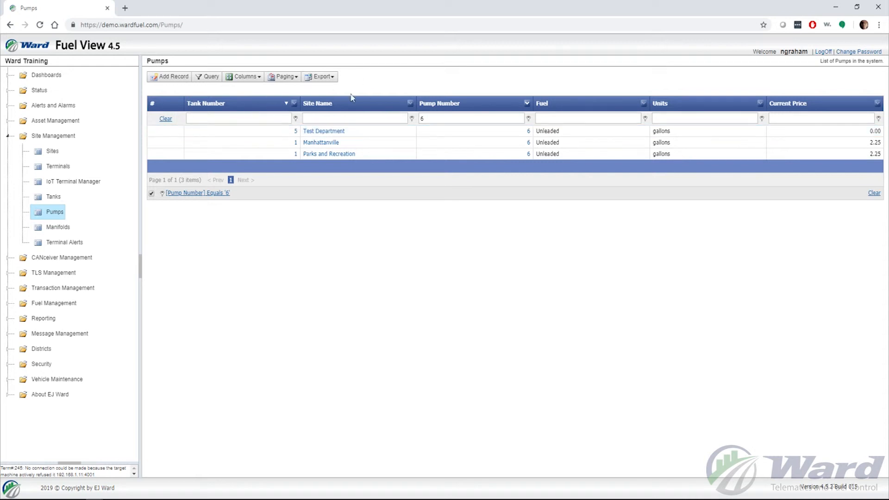
Step: Open the Test Department's pump 6 record and clear its Online option
double_click(529, 134)
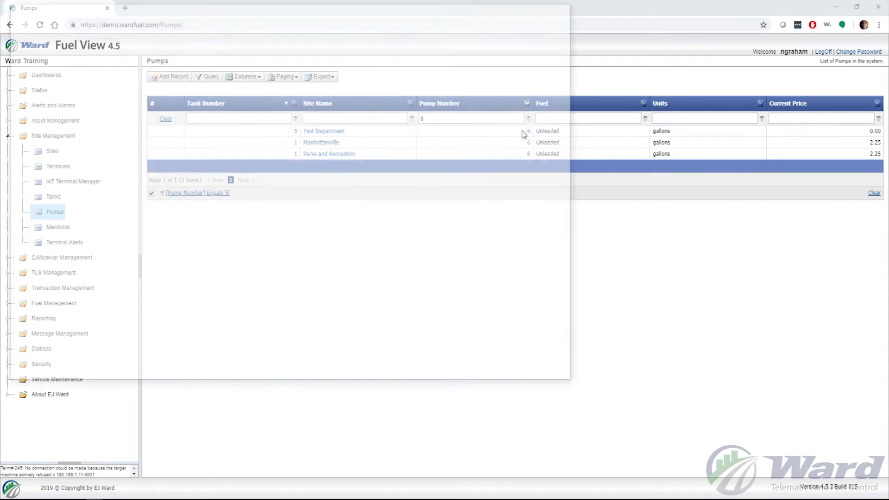
left_click_drag(365, 16, 530, 50)
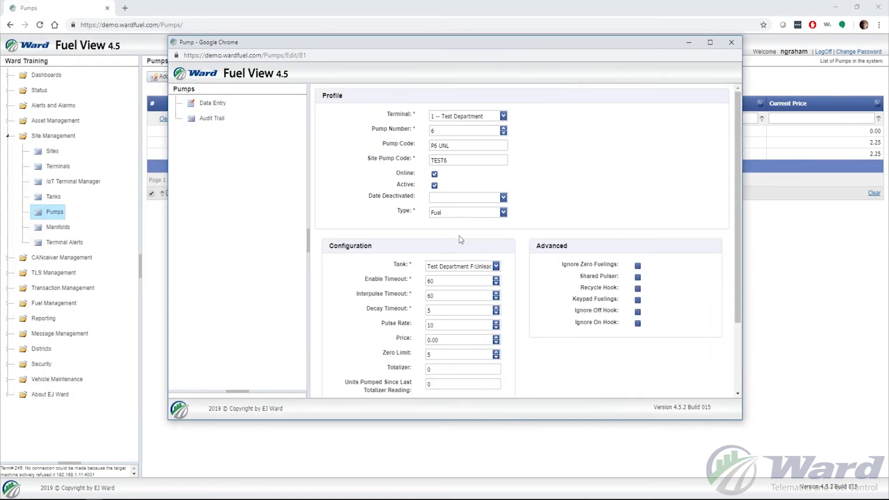
left_click(434, 174)
scroll(597, 202, "down", 1)
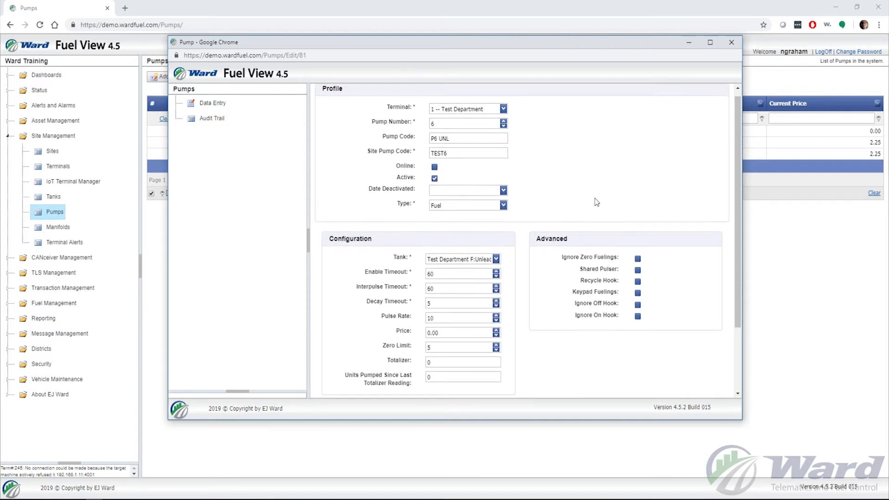
scroll(596, 203, "down", 2)
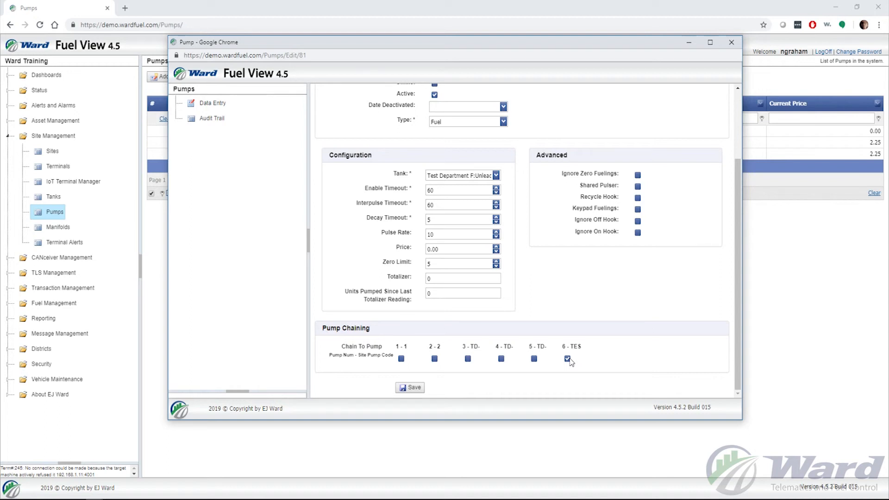
Step: Try chaining the pump to pump 3 and clear that chaining again, and save and close the offline pump's record
left_click(467, 359)
left_click(468, 358)
left_click(410, 388)
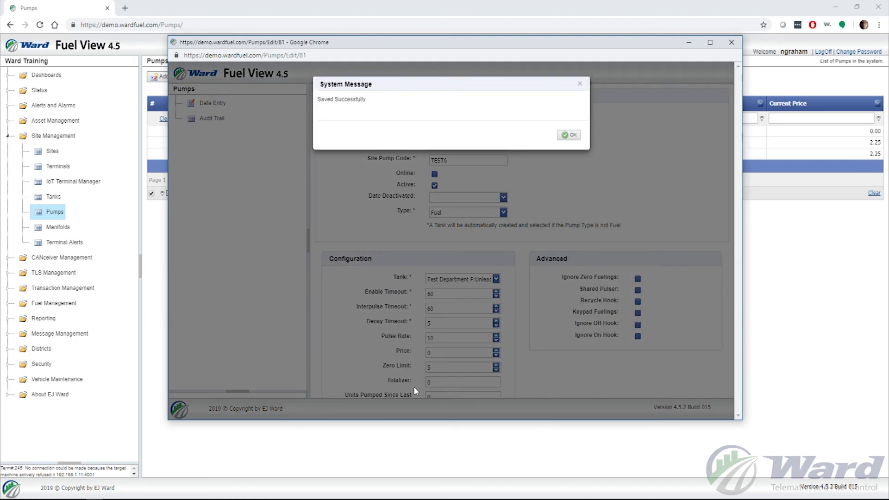
left_click(569, 135)
left_click(732, 43)
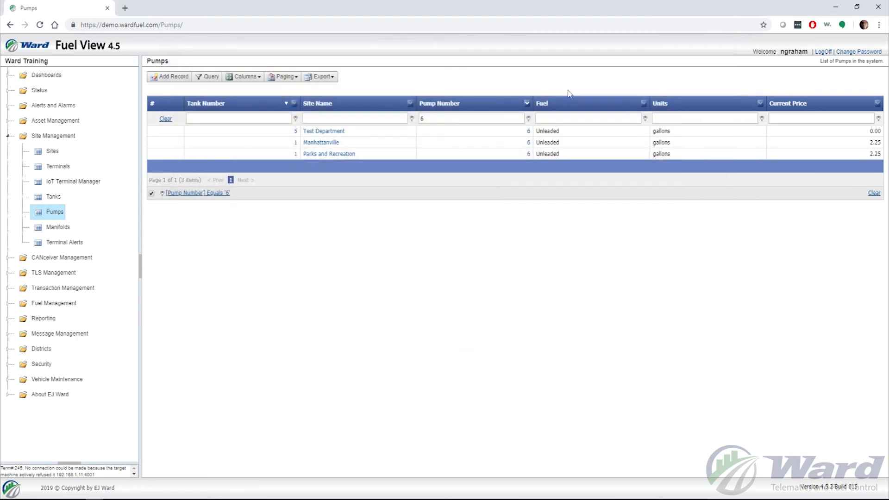
Step: Reopen the Test Department's pump 6 record, enable its Online option again and save it
double_click(530, 134)
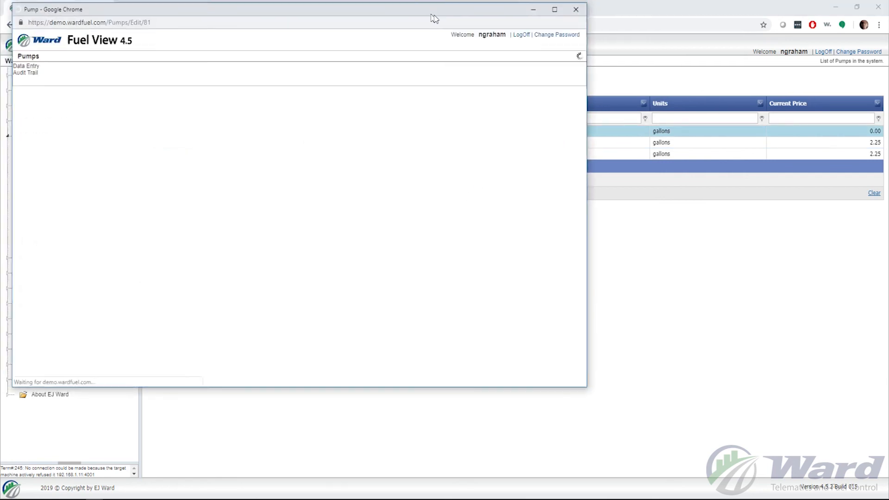
left_click(499, 172)
scroll(634, 204, "down", 1)
scroll(631, 214, "down", 2)
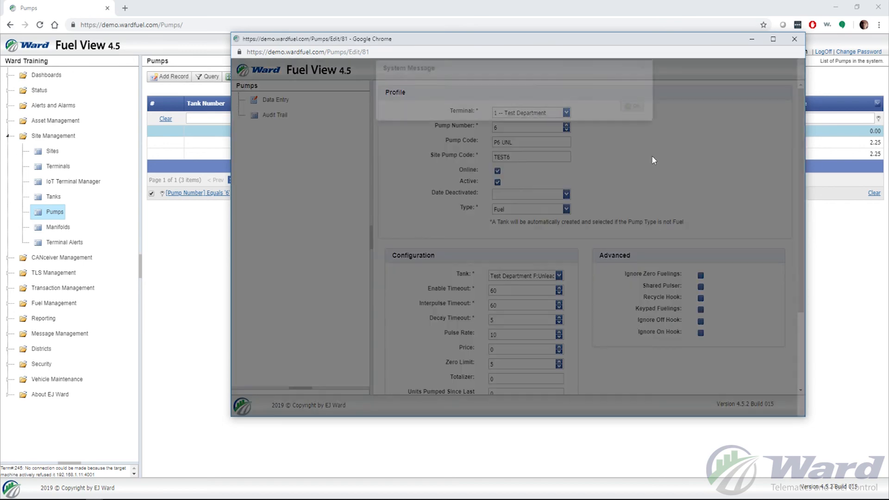
left_click(632, 132)
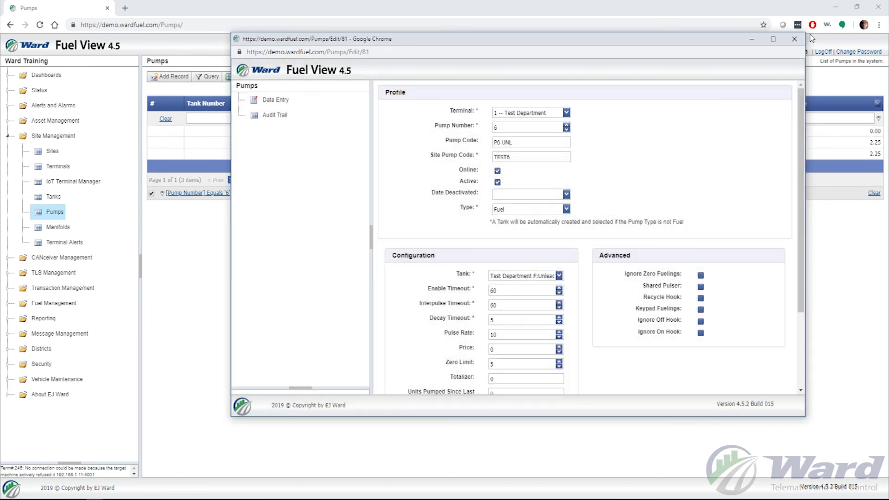